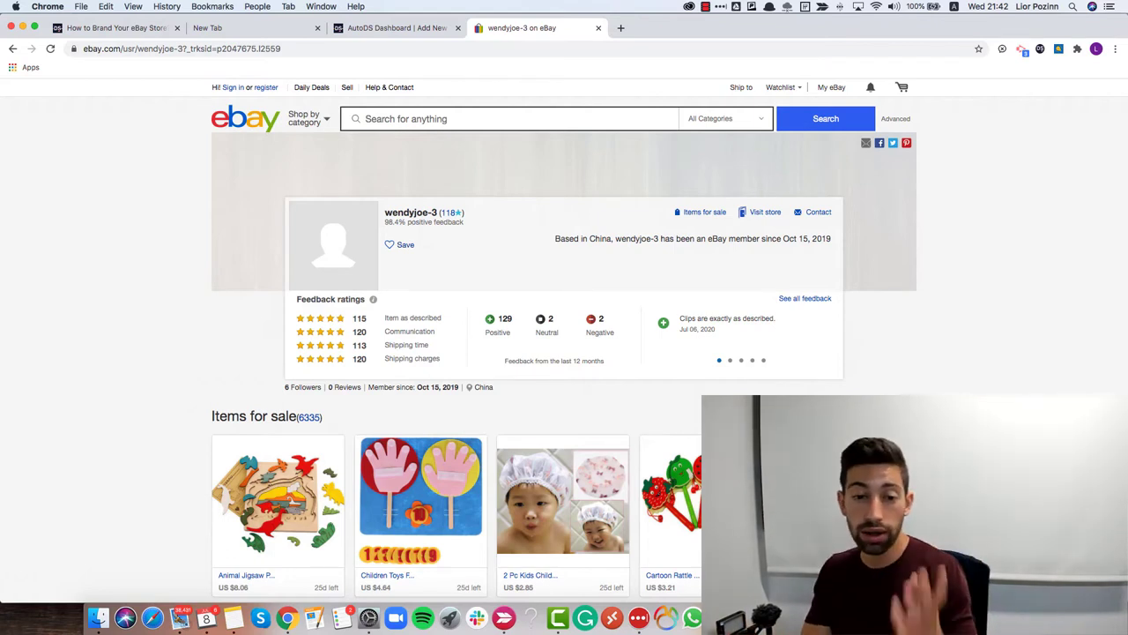
drag(557, 238, 581, 238)
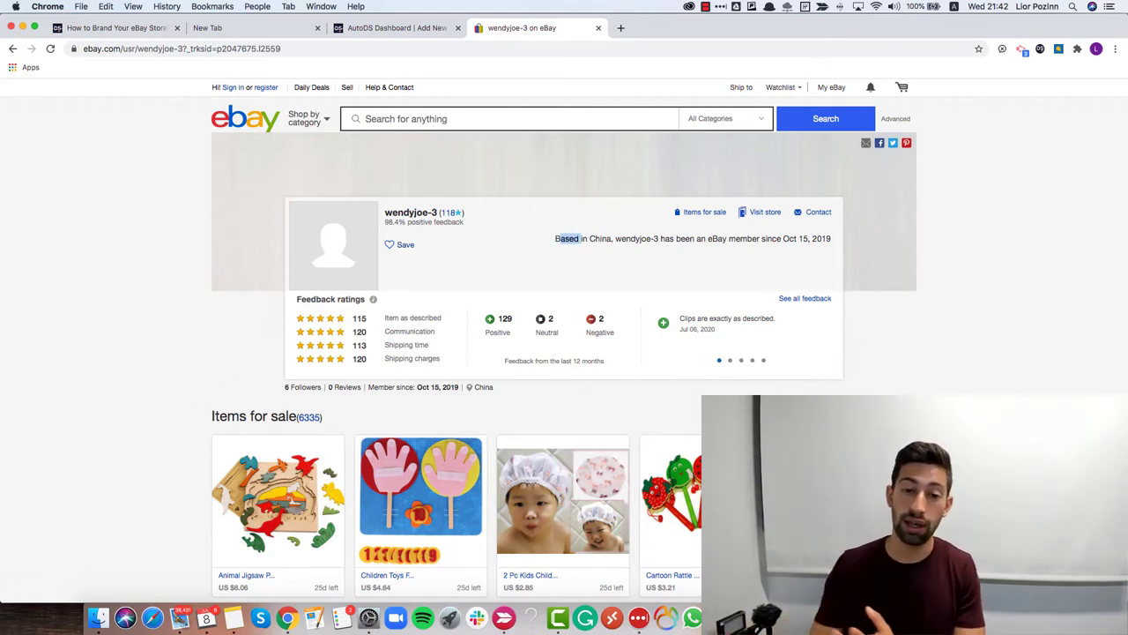
click(582, 238)
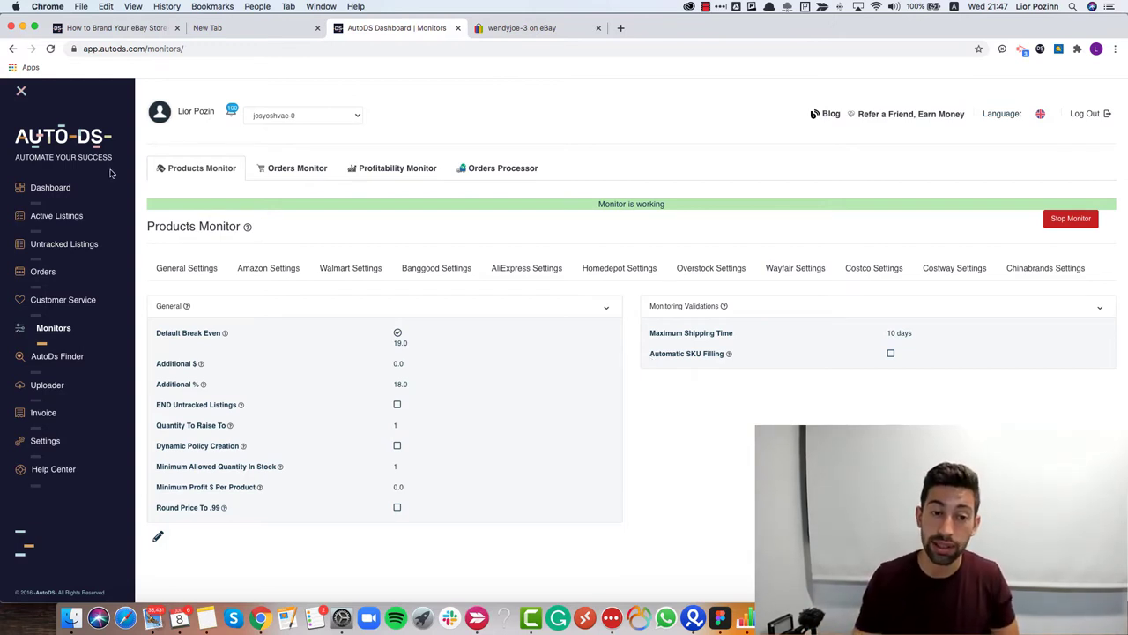
Edit the Orders Processor settings, extending the gift message with the store name and "we wish you to enjoy the product"
click(507, 172)
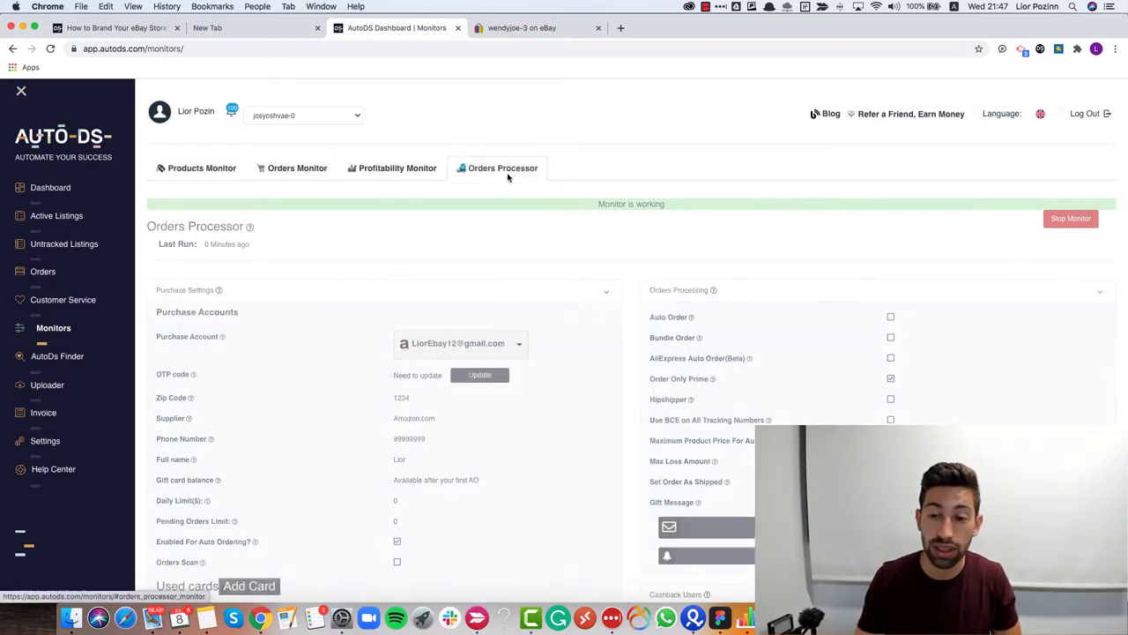
scroll(561, 322, down, 3)
scroll(700, 331, down, 3)
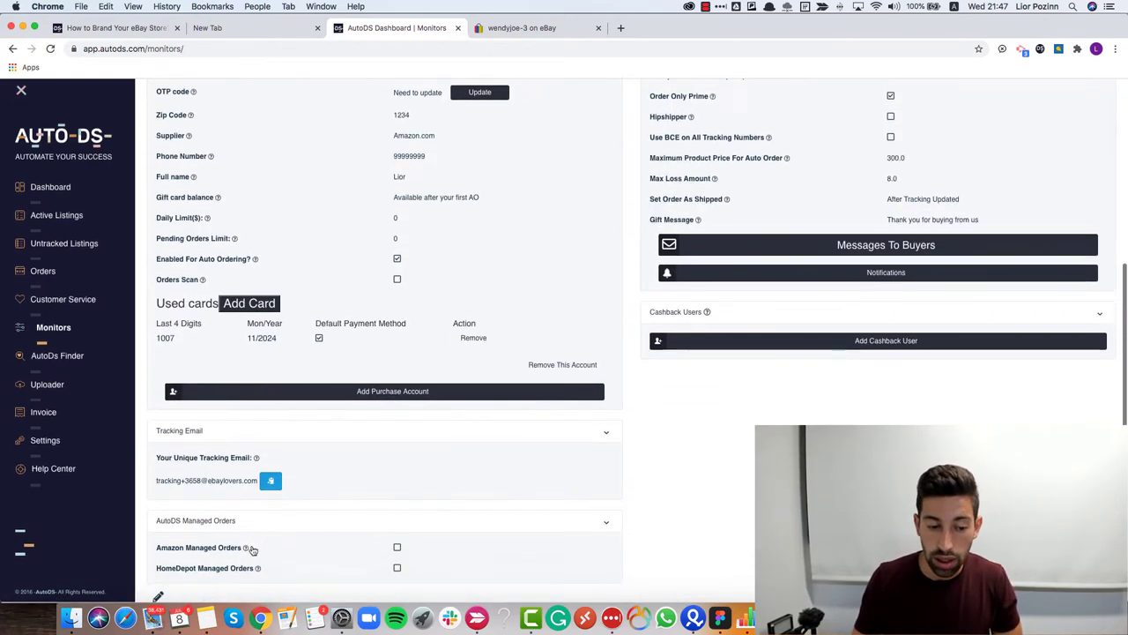
scroll(672, 403, up, 3)
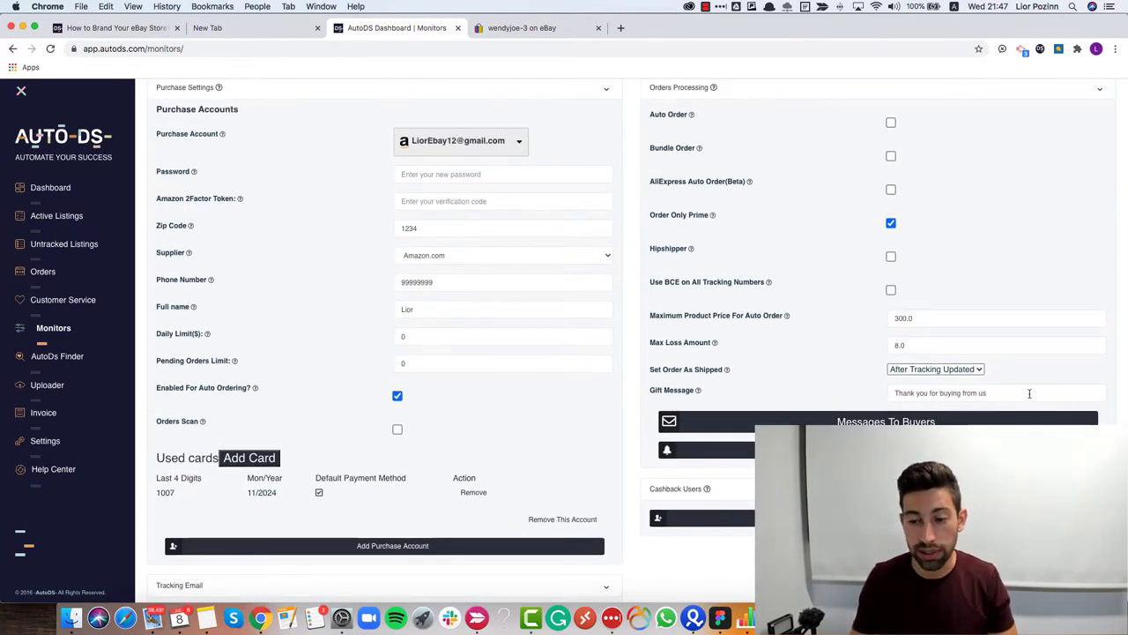
drag(1029, 393, 886, 393)
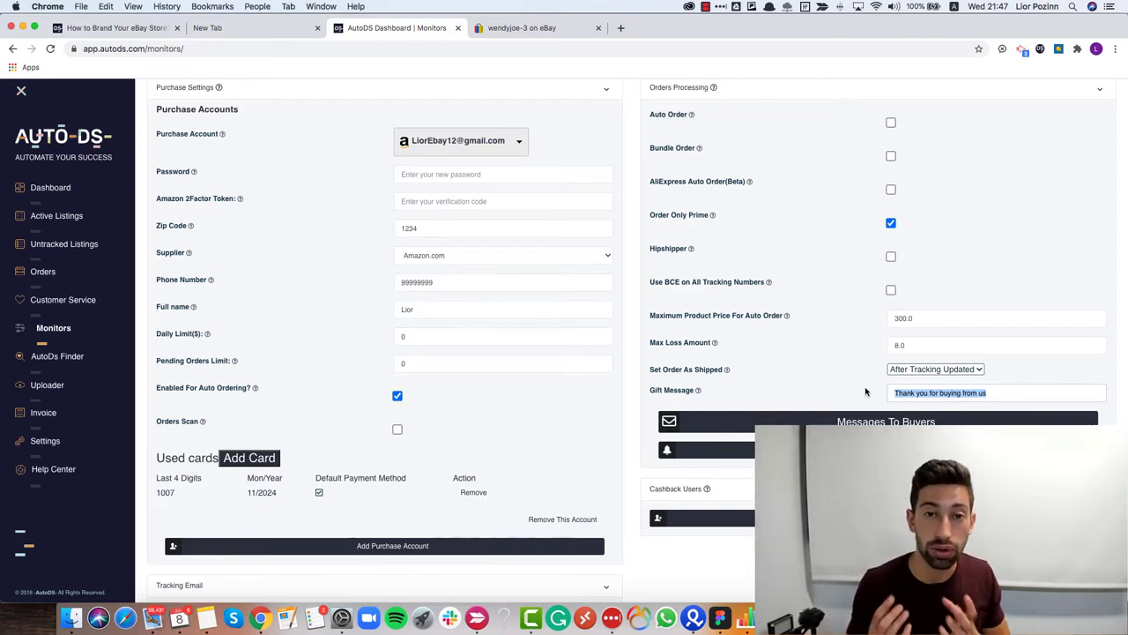
key(Right)
text(a)
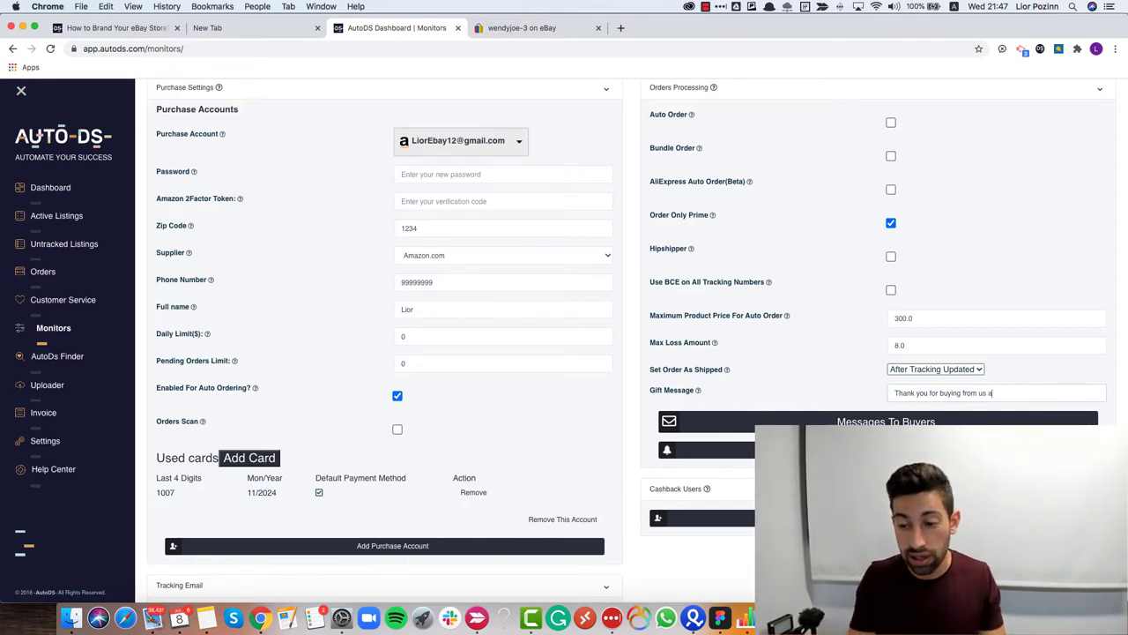
key(BackSpace)
text(- Lior's )
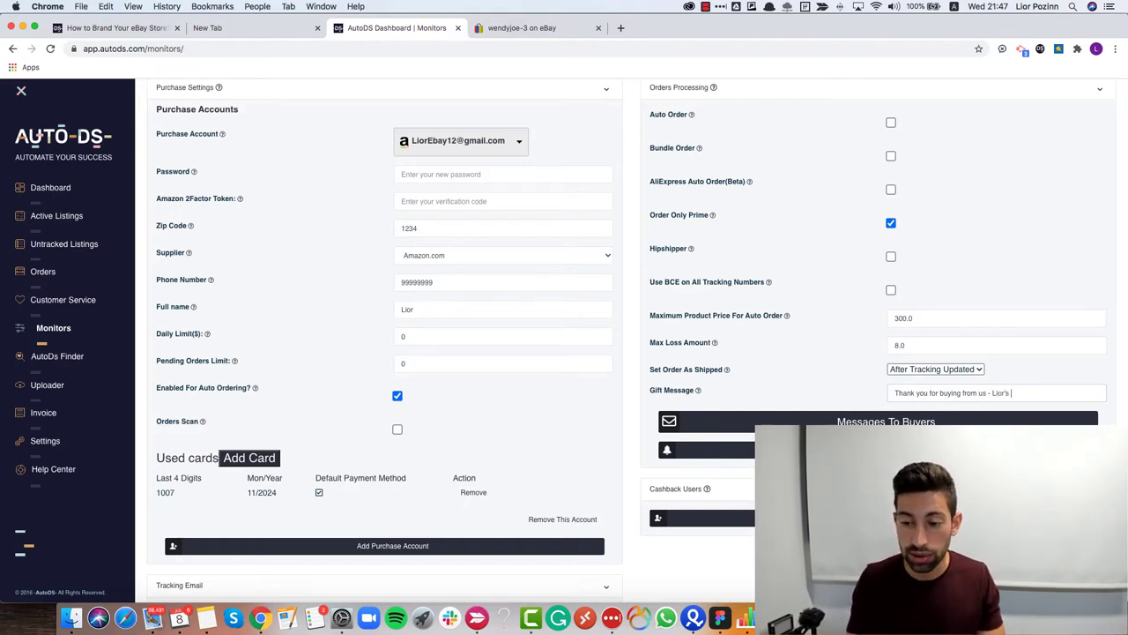
text(store - we wi)
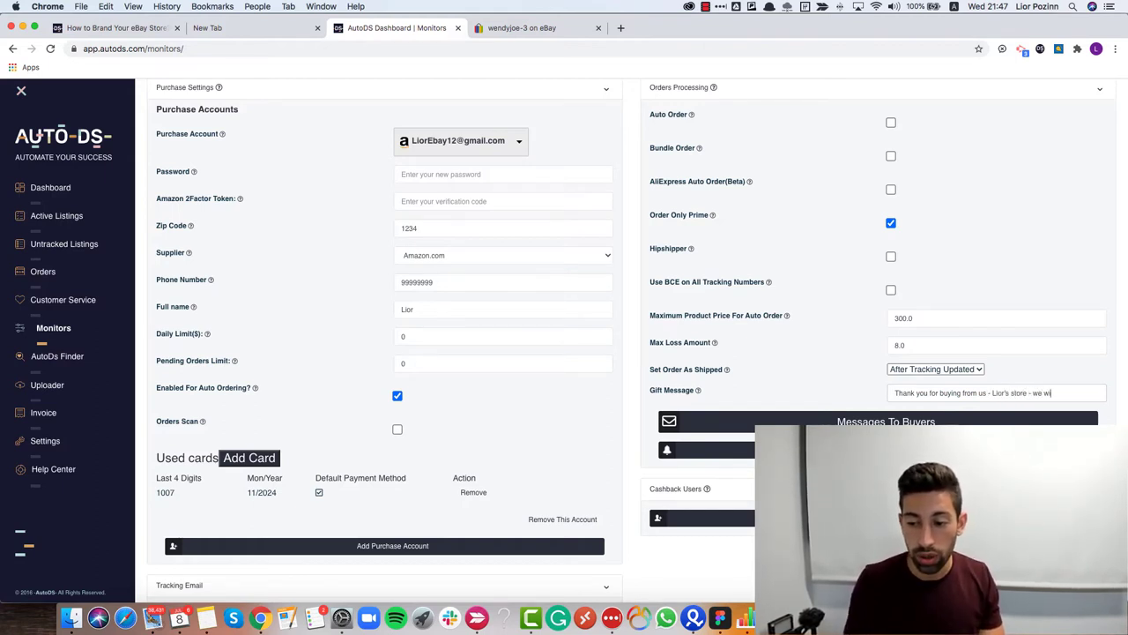
text(sh you to enjoy the product)
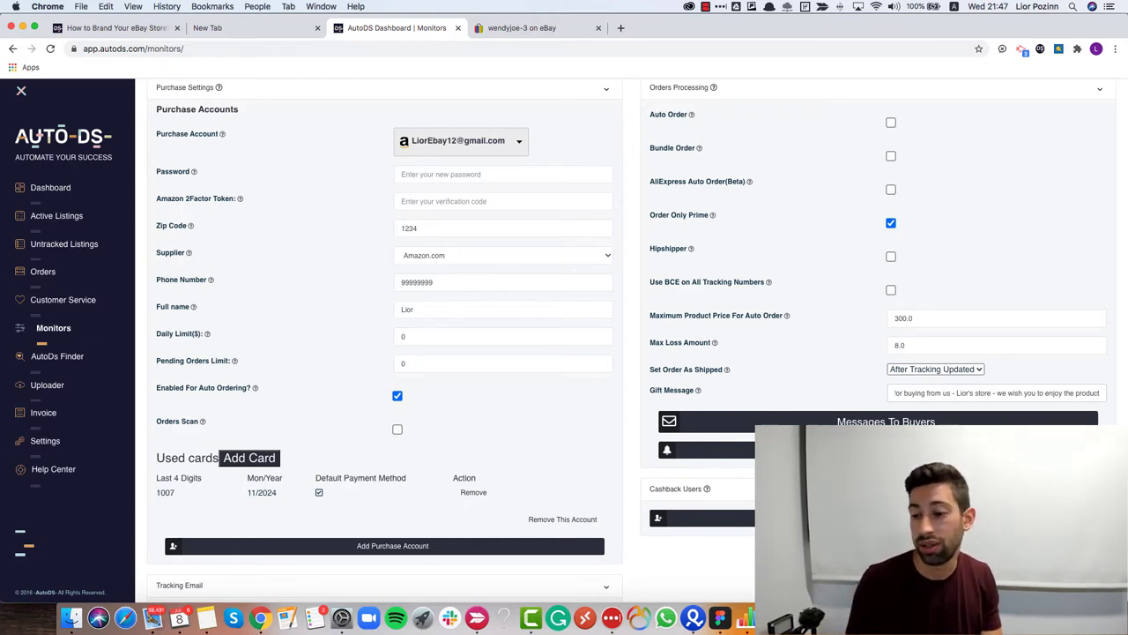
Append a request to the gift message reading "Please leave us a feedback on our eBay store"
text(. Pl)
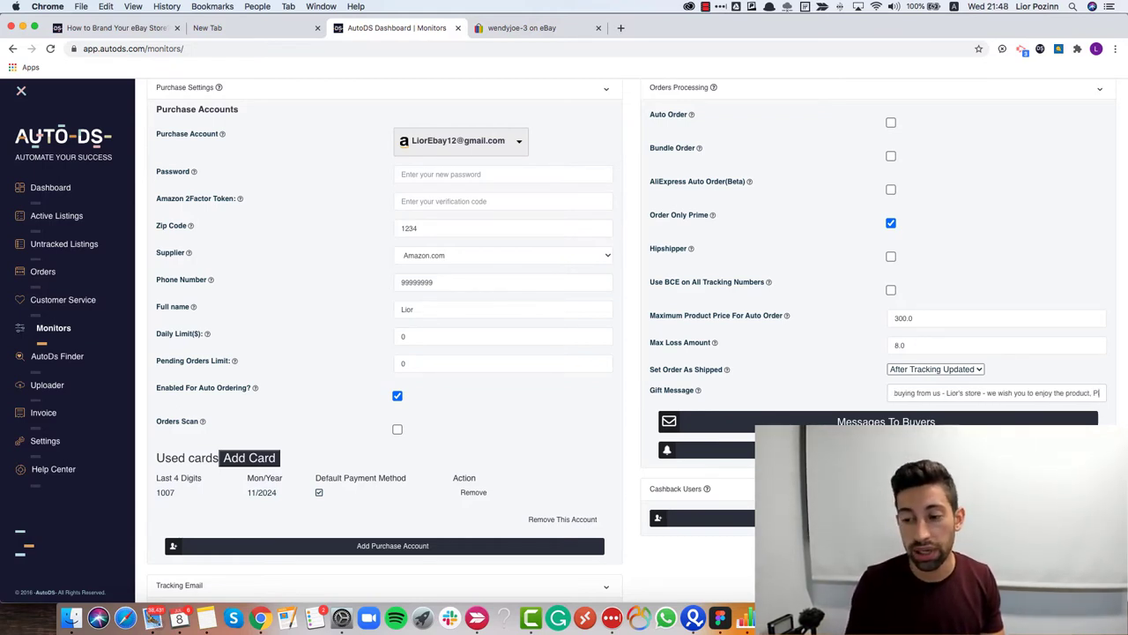
text(ease leave us a)
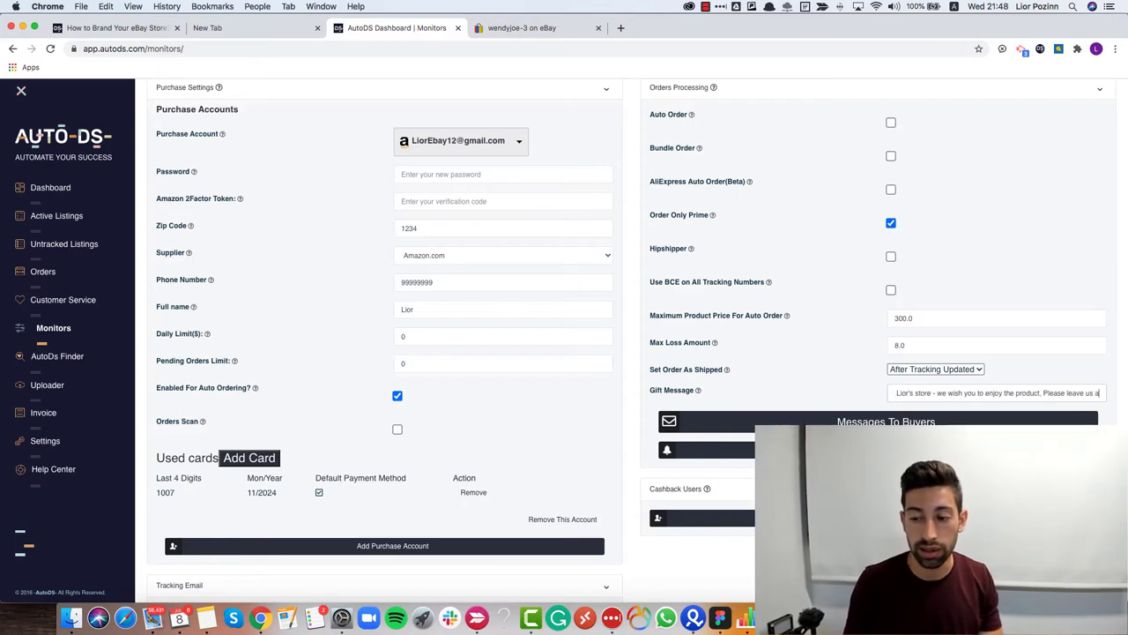
text( feedback o)
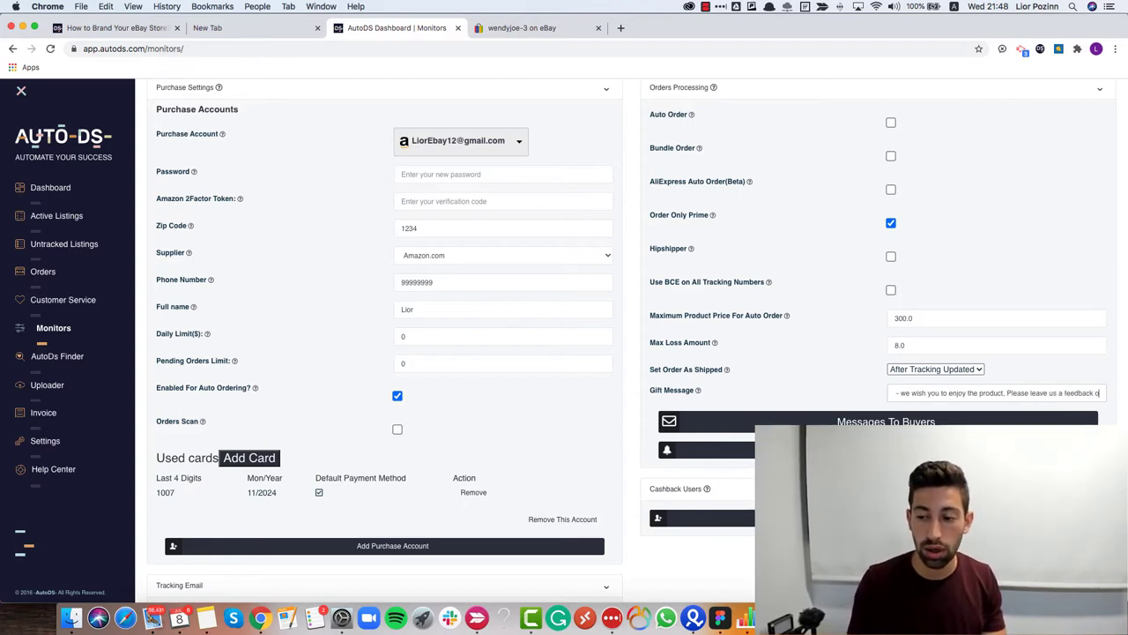
text(n eur eBay)
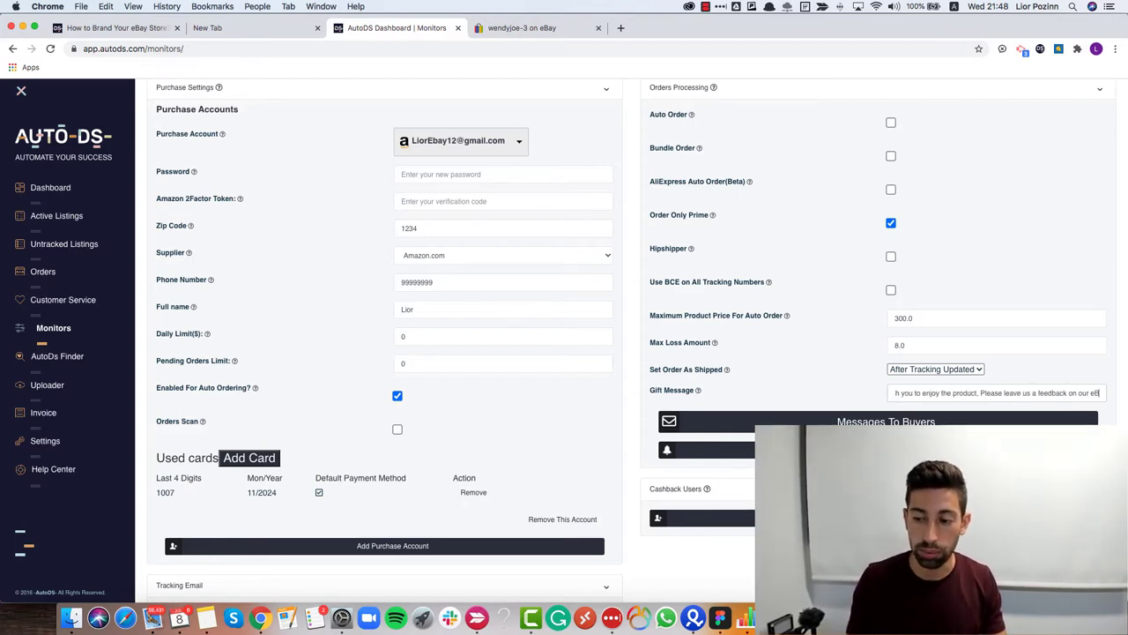
text( store)
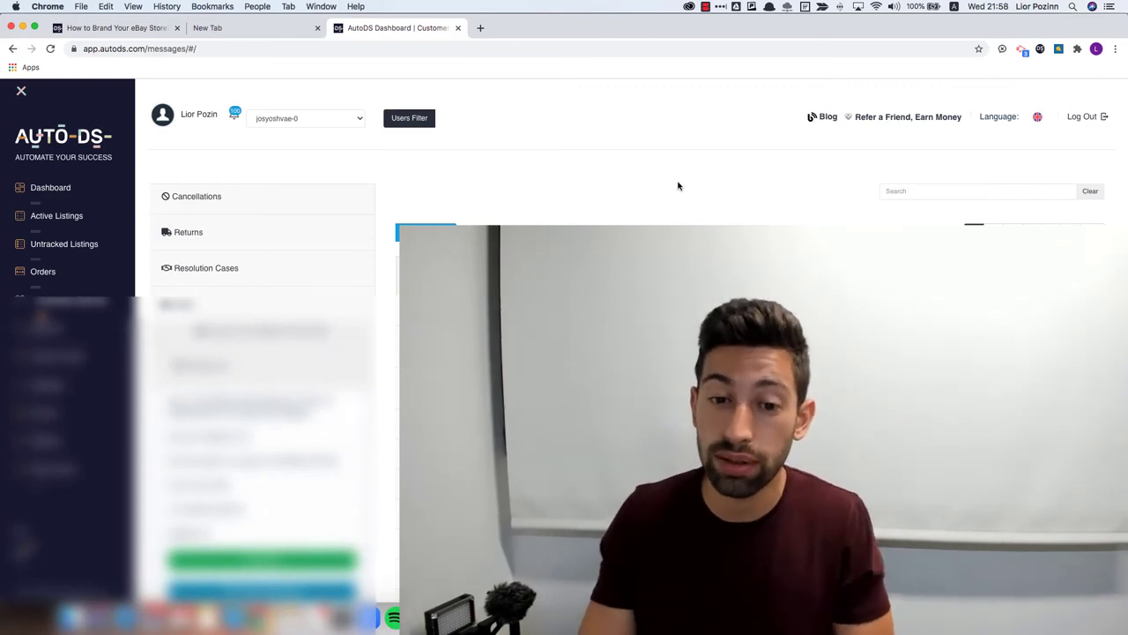
Open a customer message and start a new template for its reply
scroll(677, 185, down, 2)
scroll(677, 185, up, 2)
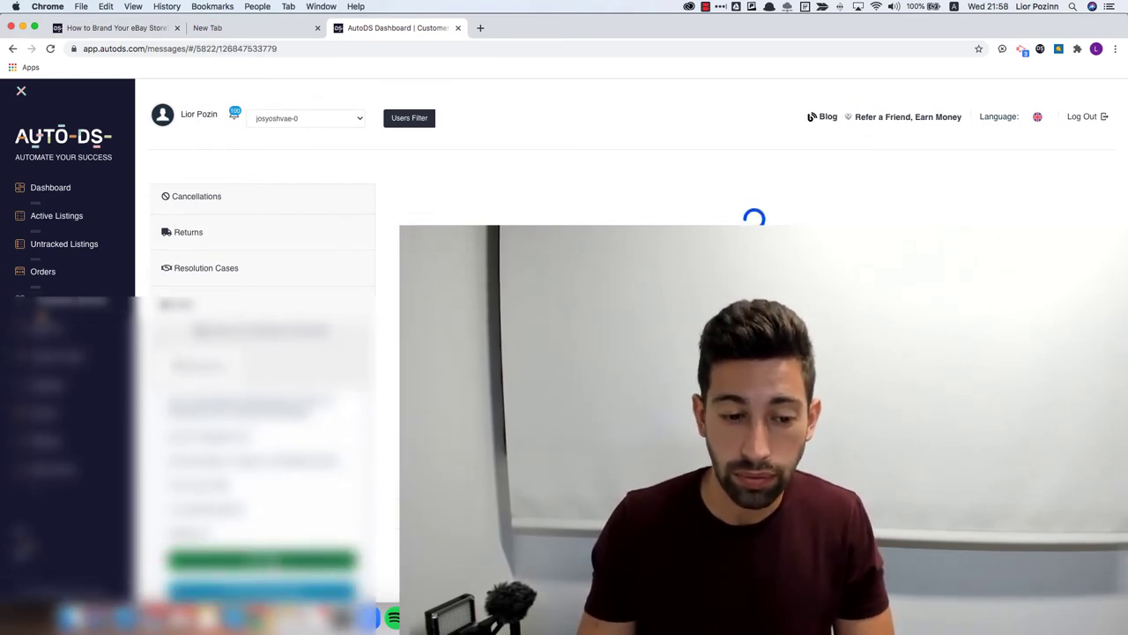
scroll(798, 371, down, 5)
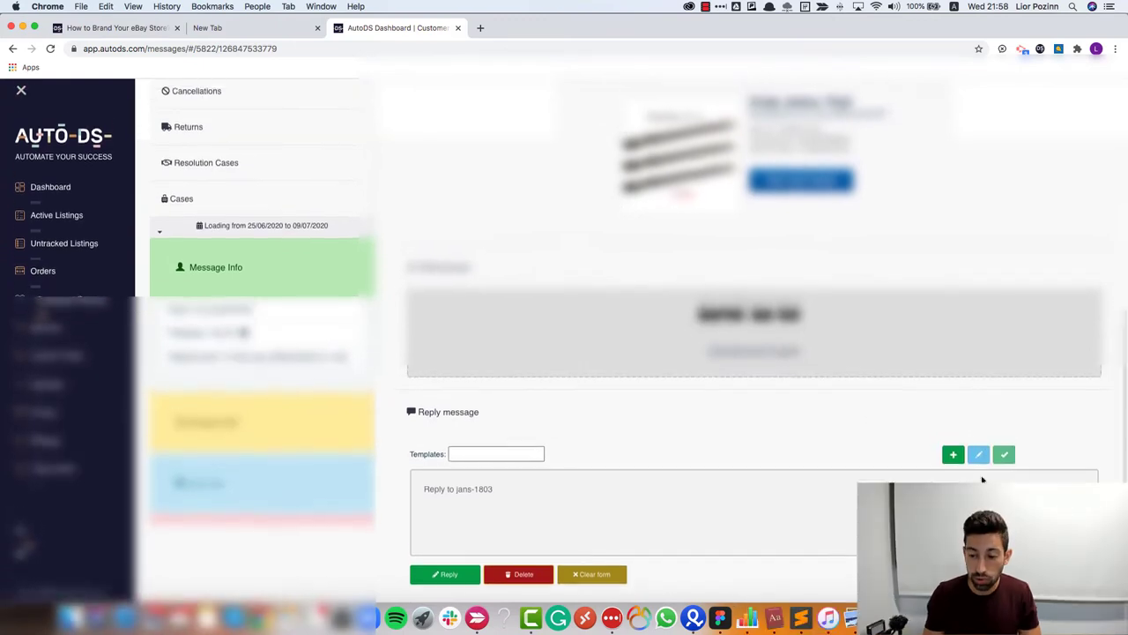
click(951, 455)
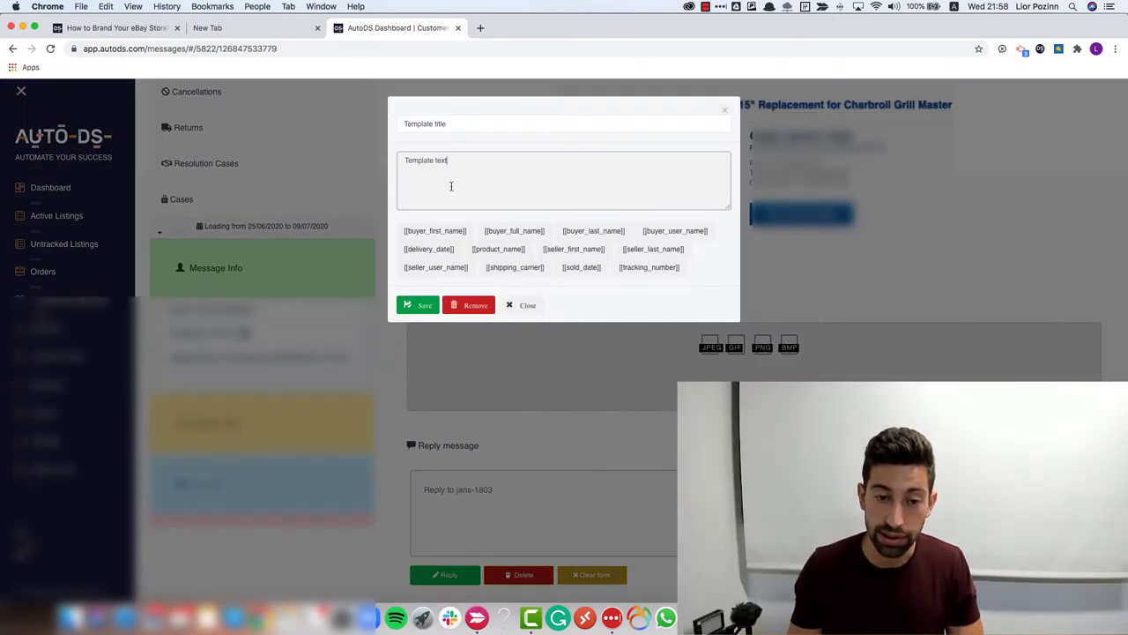
Add the closing lines "Thanks," and "<Your store name>" beneath the template text
click(282, 182)
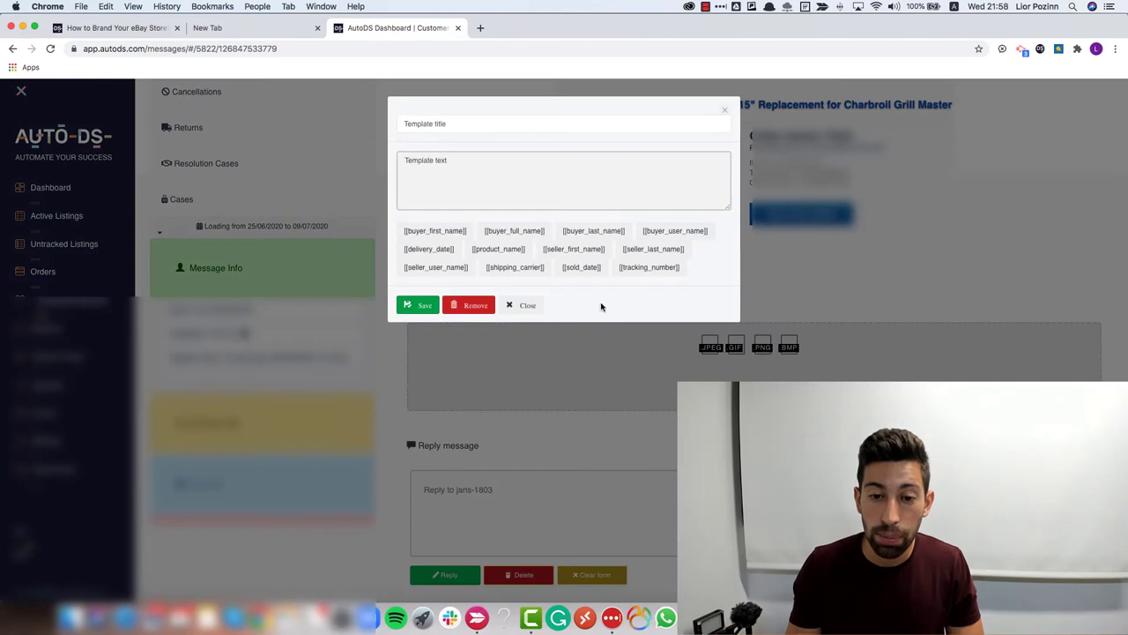
click(543, 174)
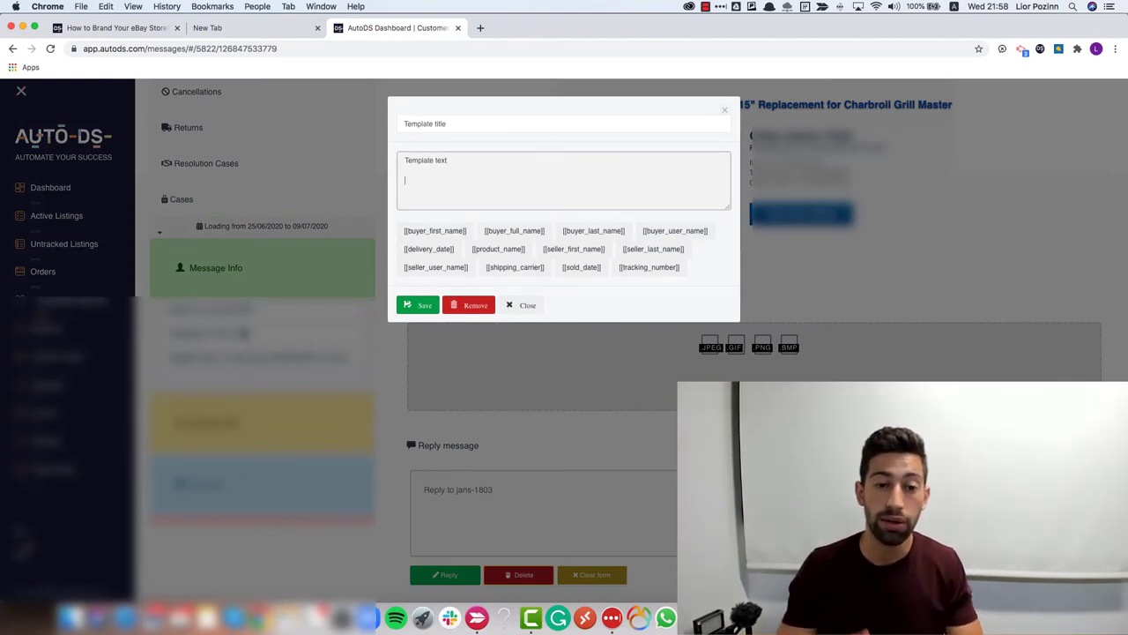
text(Thanks,)
key(Return)
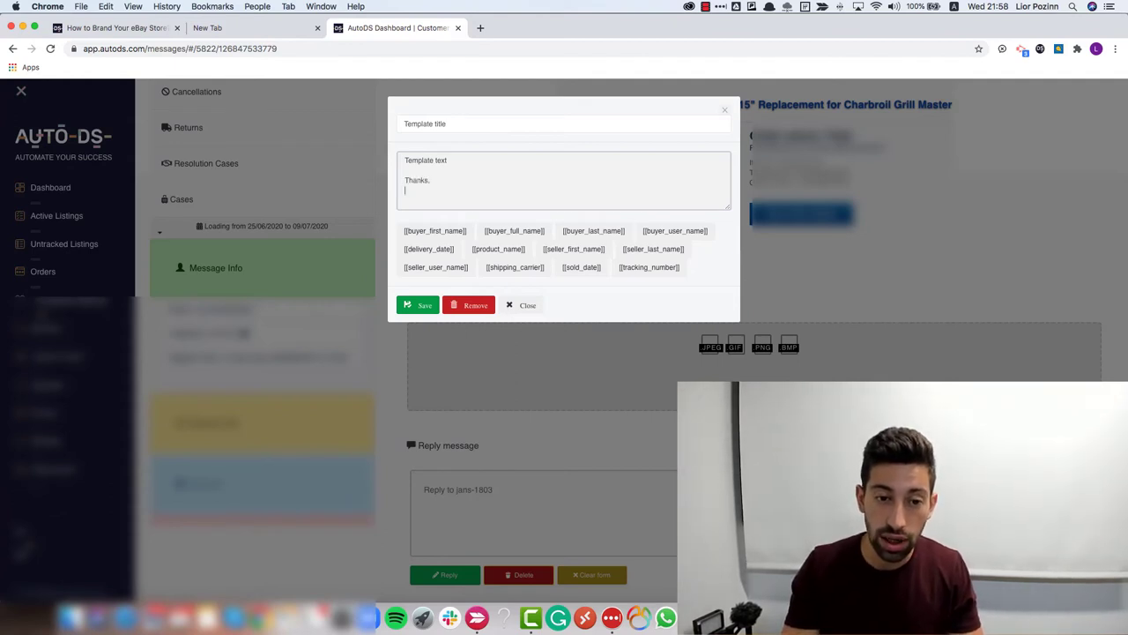
text(cYour store na)
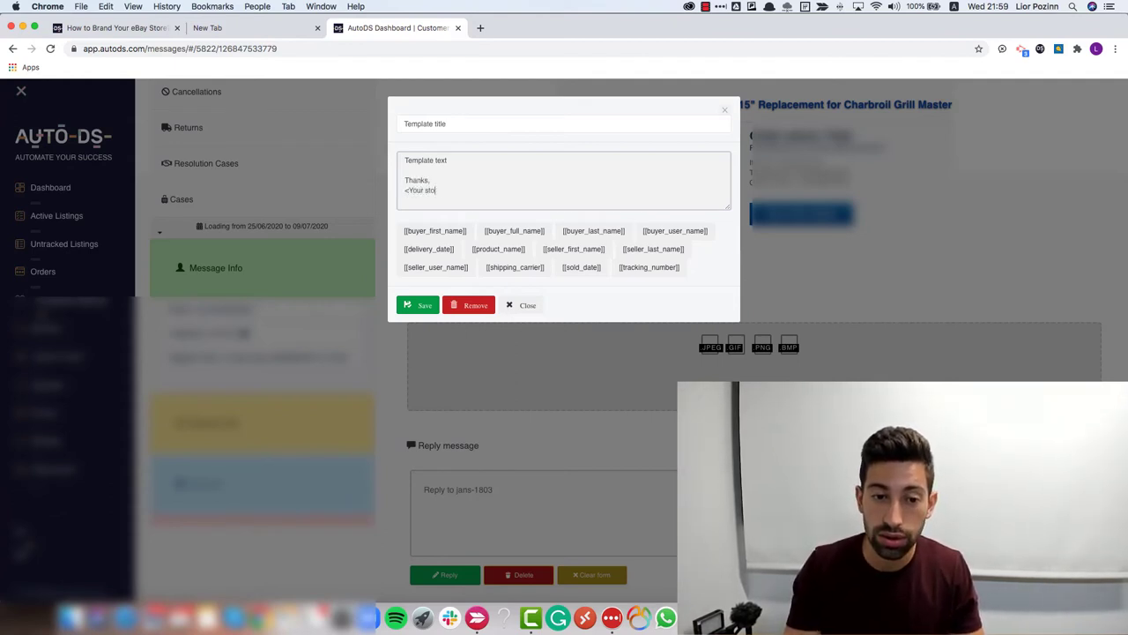
text(me>)
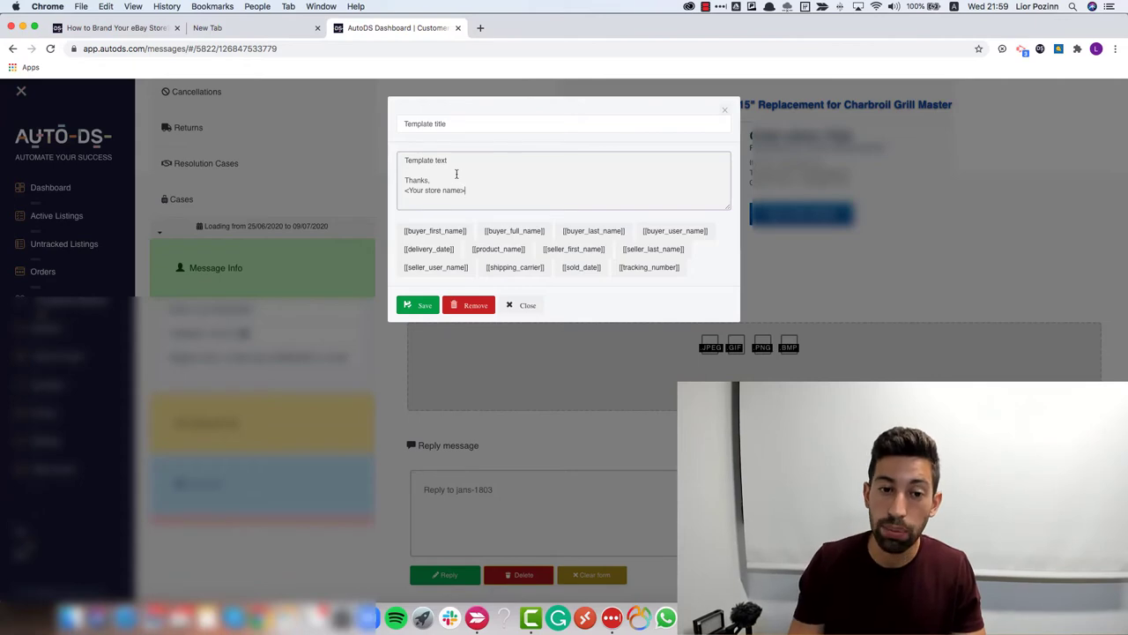
Replace the template text with the greeting placeholder [[buyer_first_name]] followed by a comma and new lines
click(345, 162)
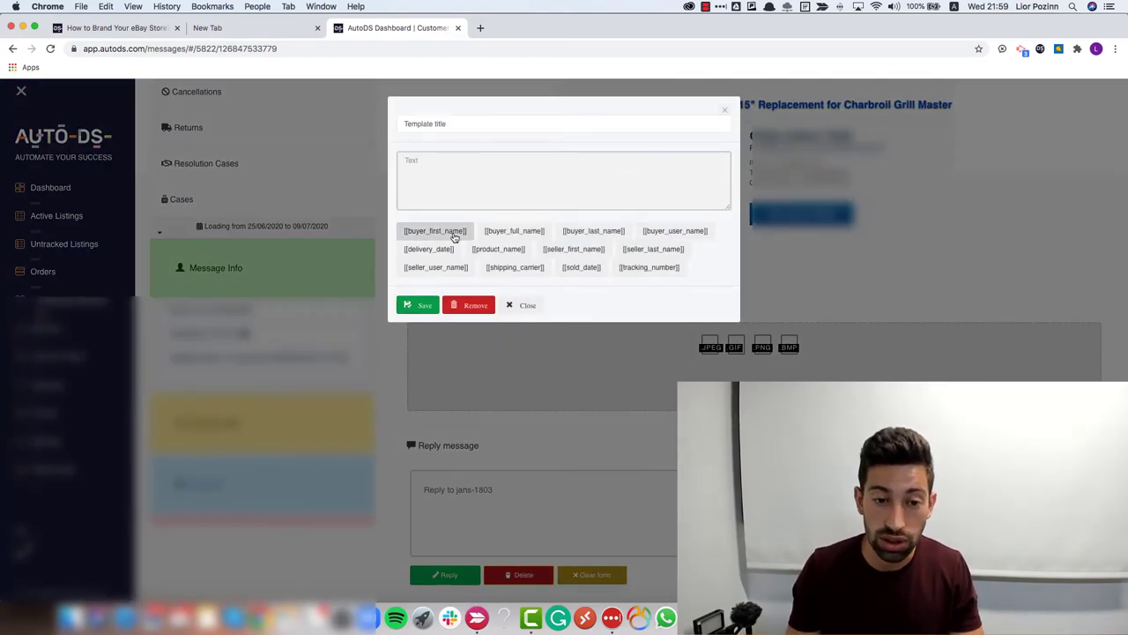
click(435, 231)
click(481, 173)
text(,)
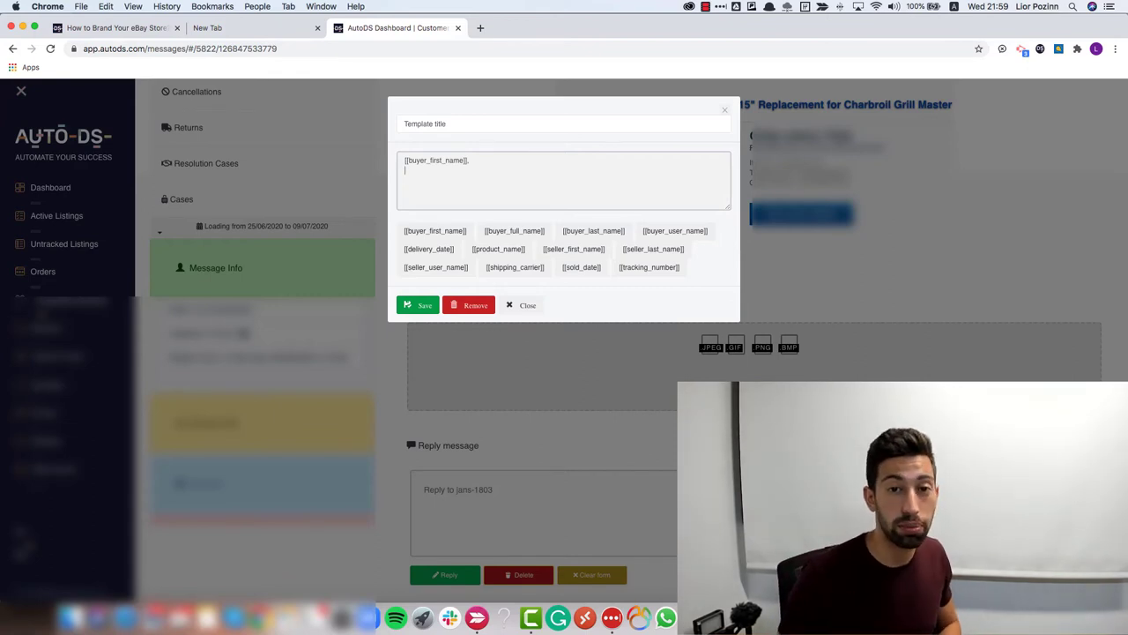
key(Return)
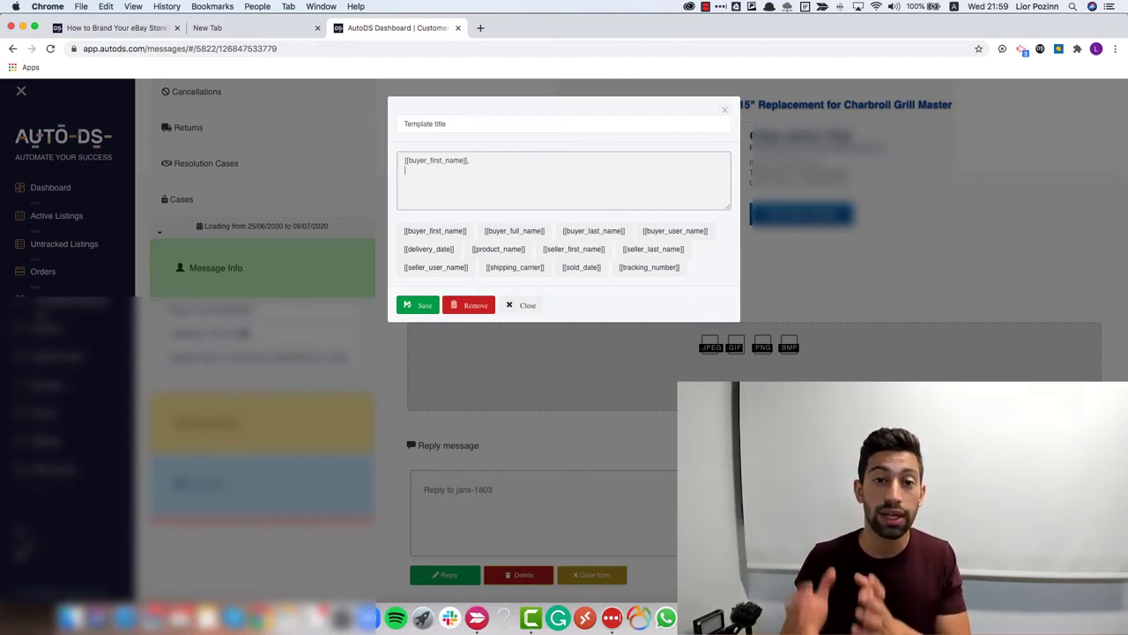
key(Return)
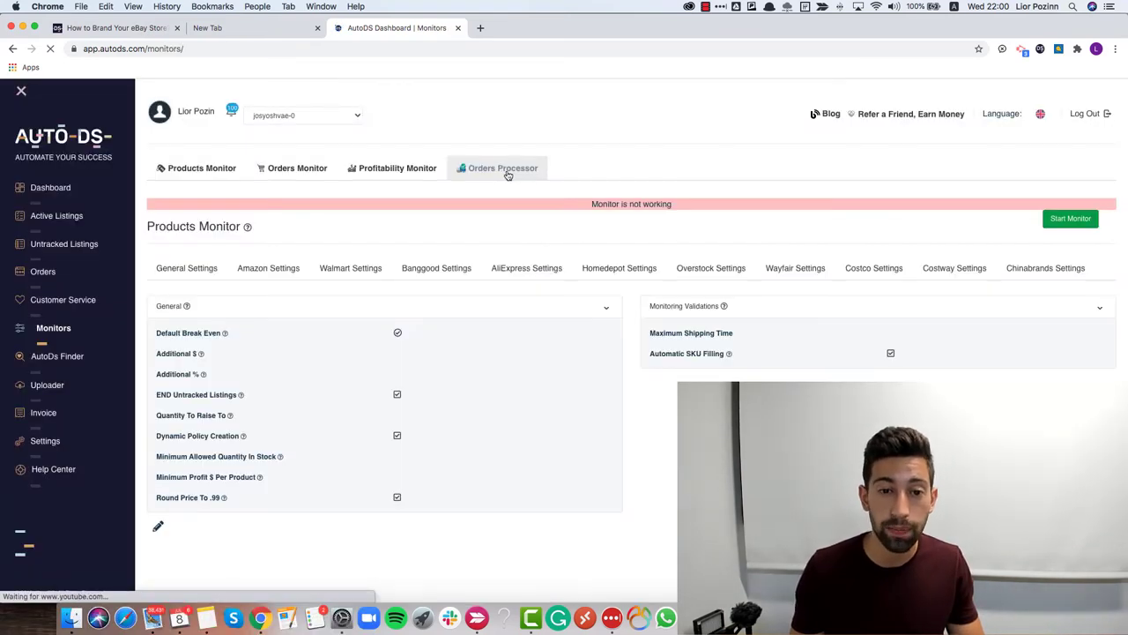
Review the after-order, tracking number update and thank you messages in the Orders Processor's Messages To Buyers settings, and close them
click(506, 169)
scroll(663, 304, down, 2)
scroll(663, 304, down, 4)
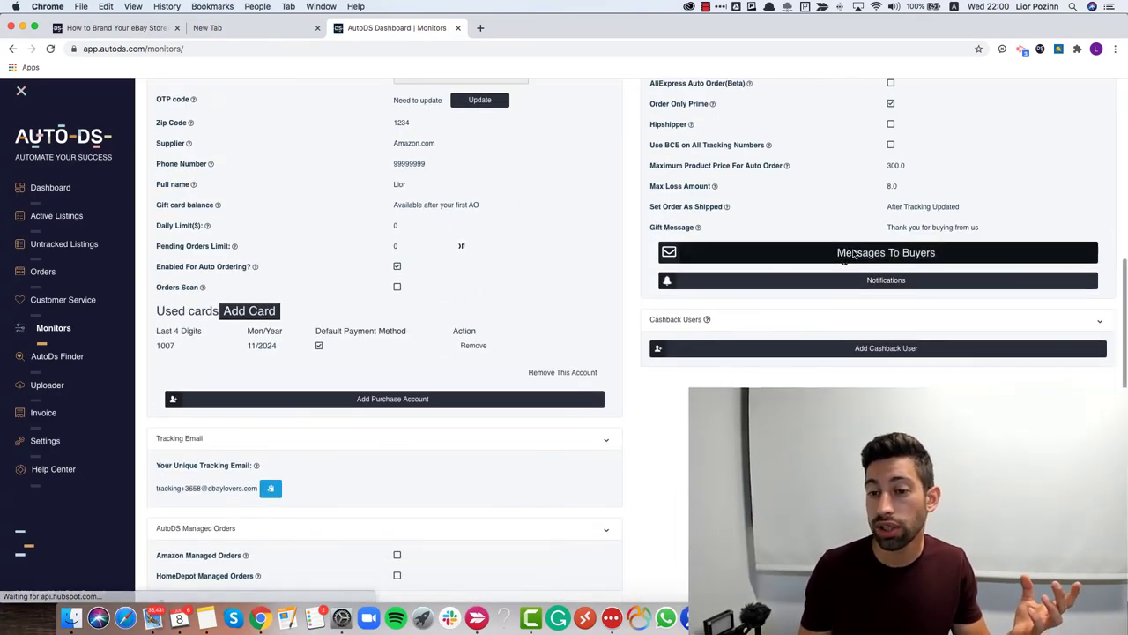
click(837, 253)
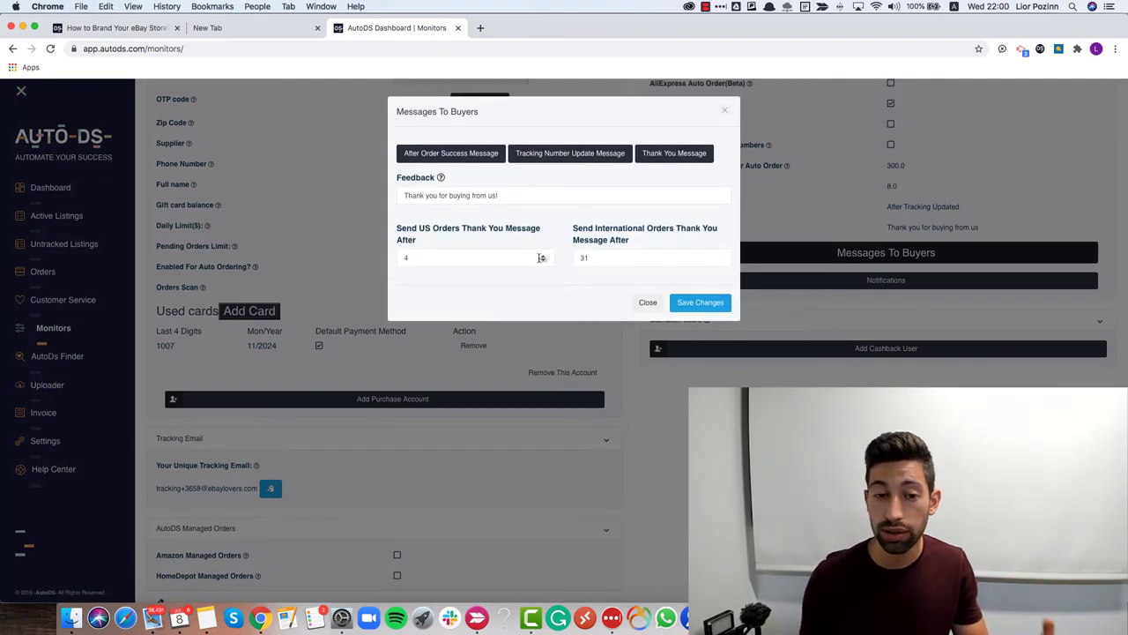
click(491, 163)
click(546, 156)
click(650, 153)
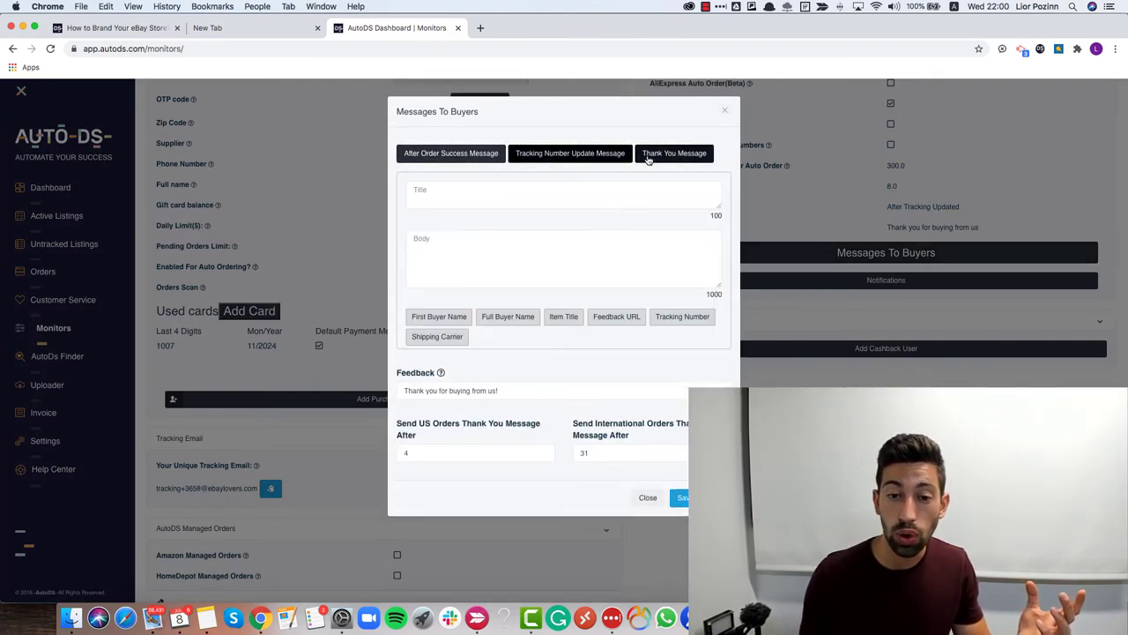
click(844, 295)
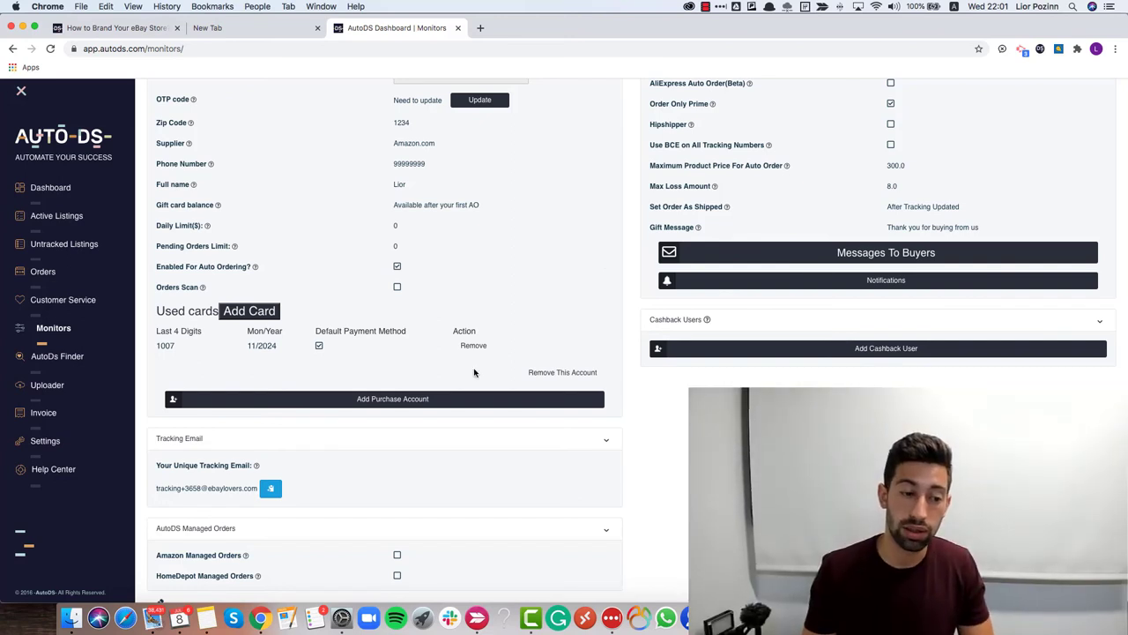
Open the account settings page and dismiss the browser's notification permission request
click(97, 443)
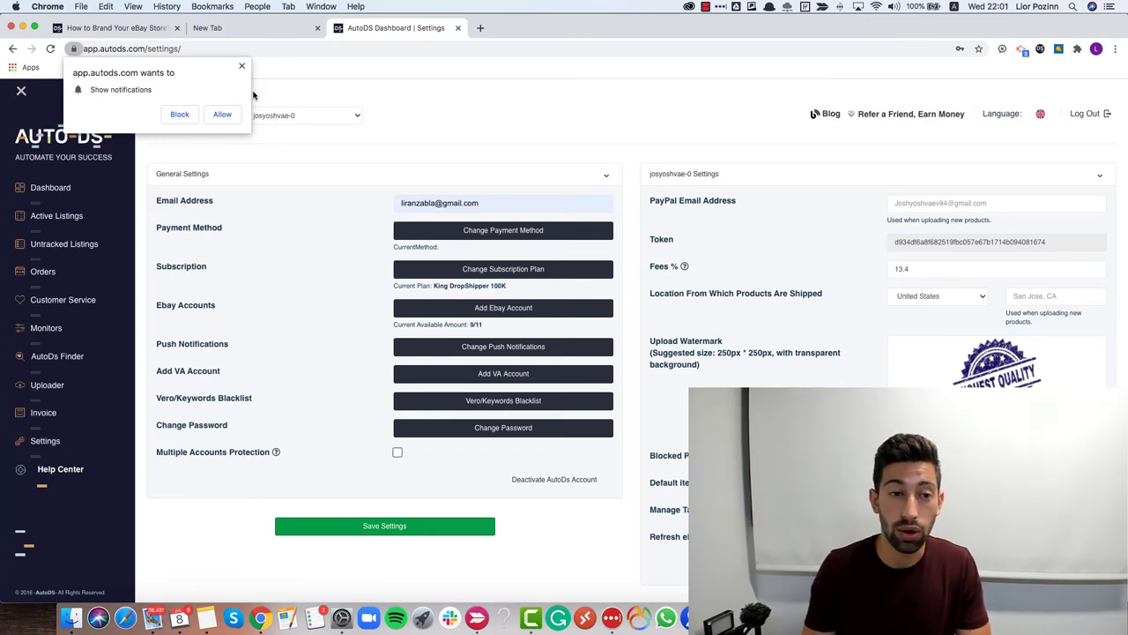
click(242, 67)
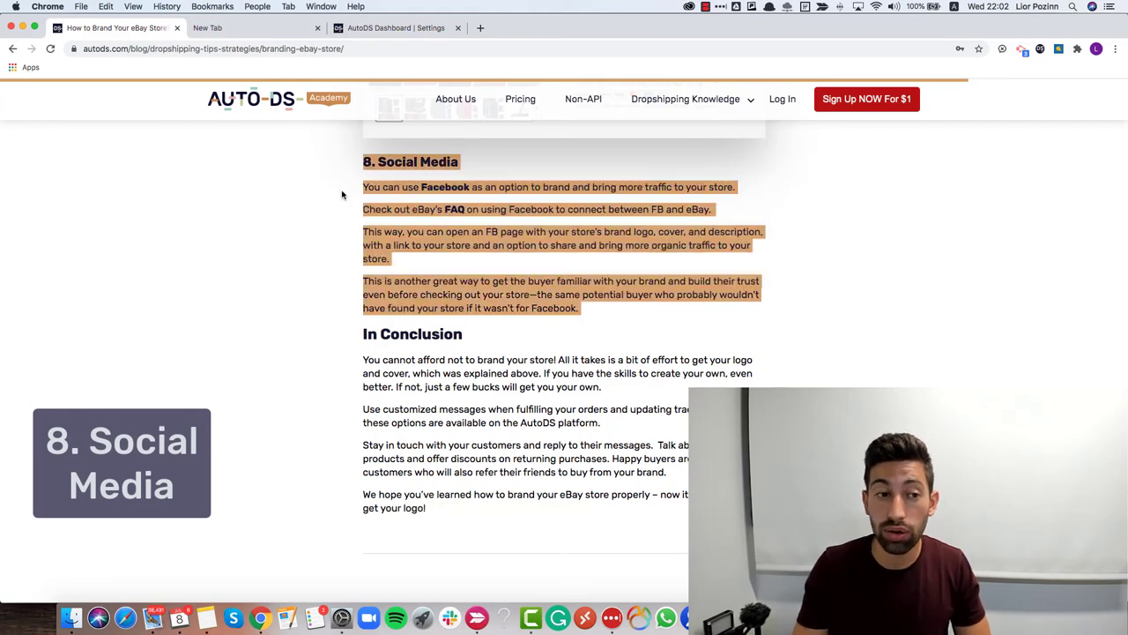
drag(371, 167, 582, 310)
click(596, 315)
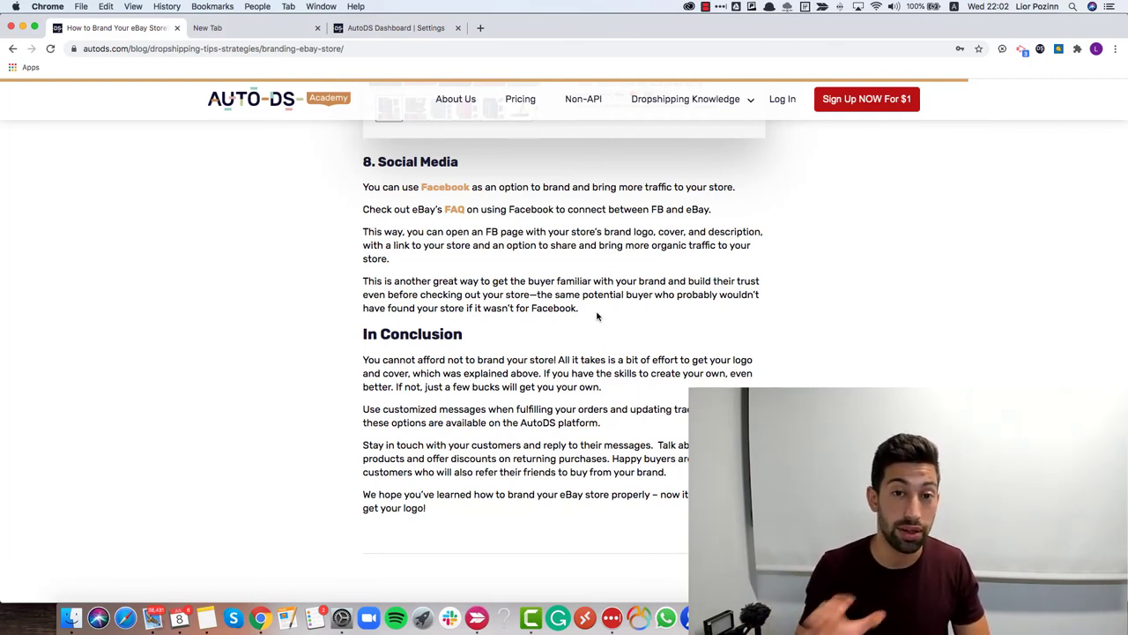
drag(596, 316, 361, 158)
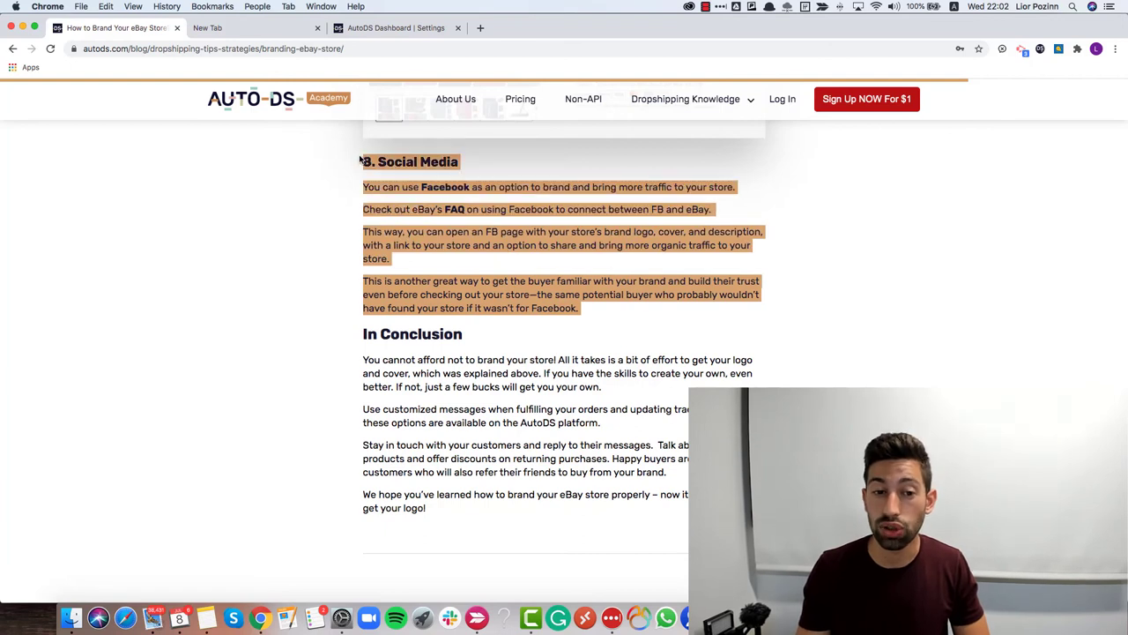
click(445, 240)
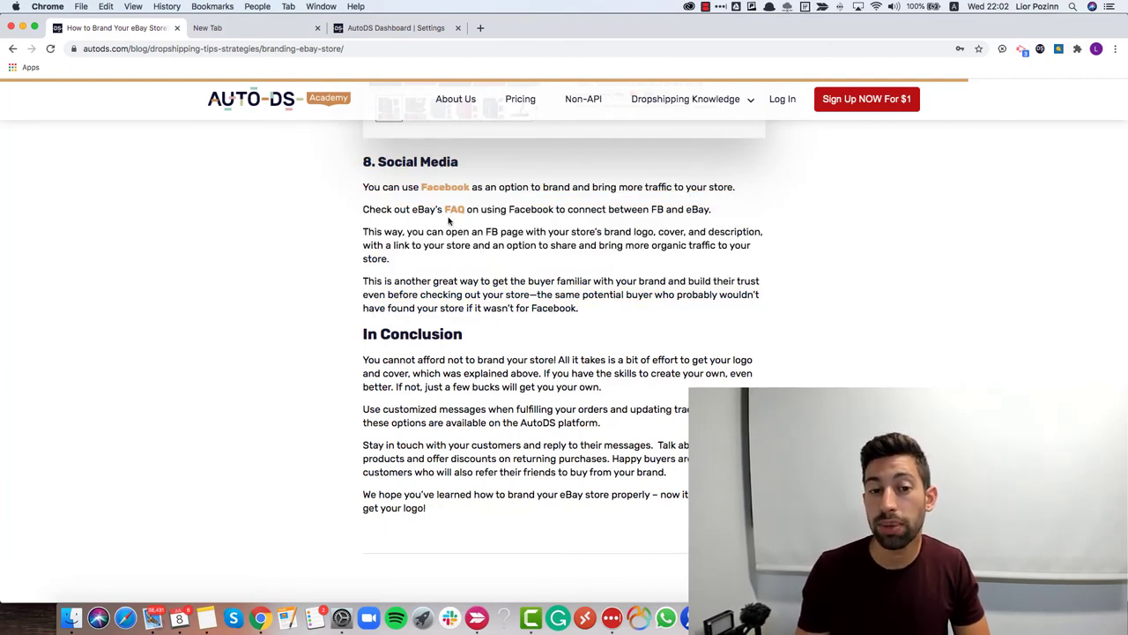